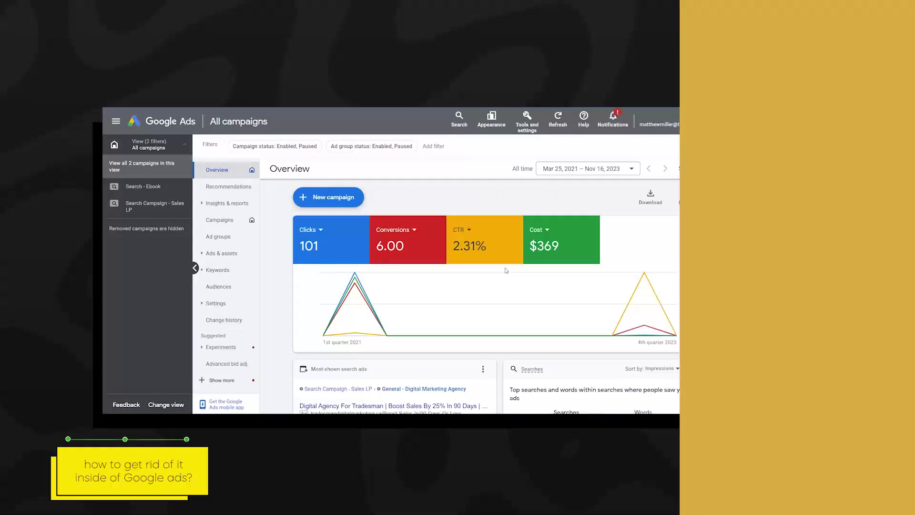
Open the Search - Ebook campaign and hide the red no-ads-running warning banner
click(153, 187)
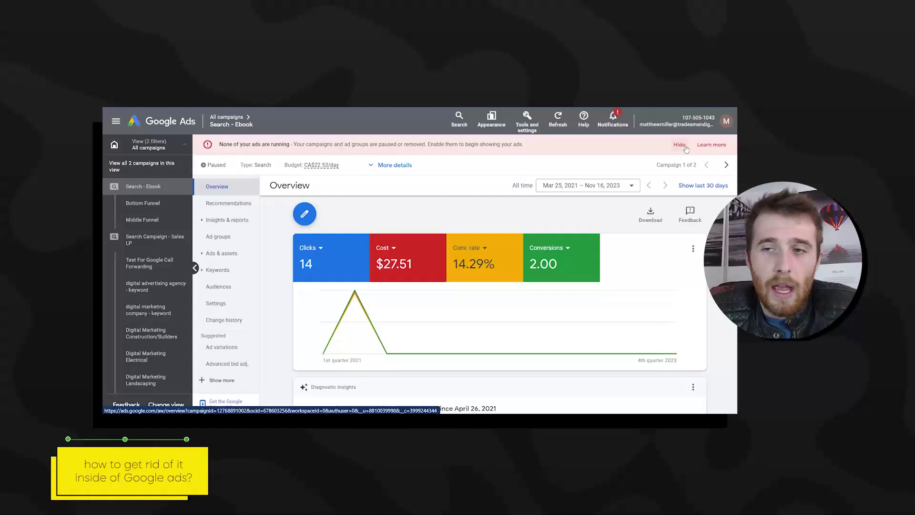
click(685, 148)
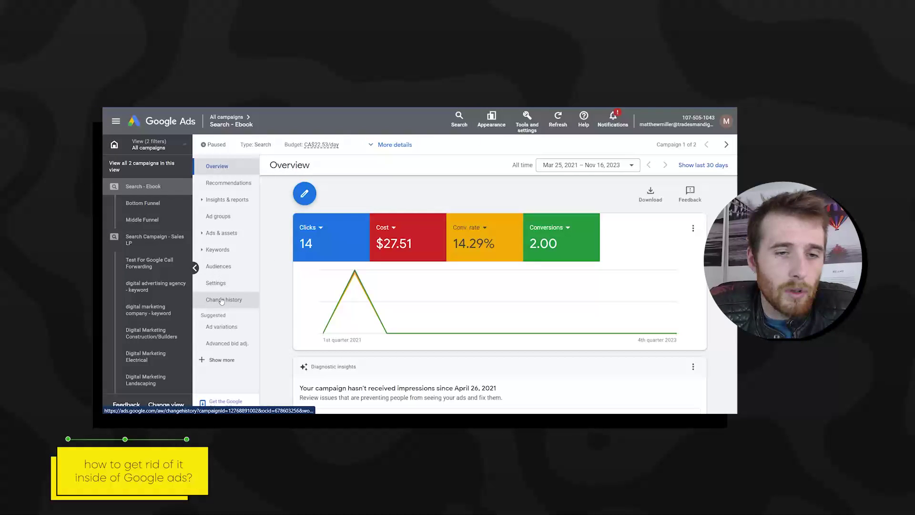
click(493, 120)
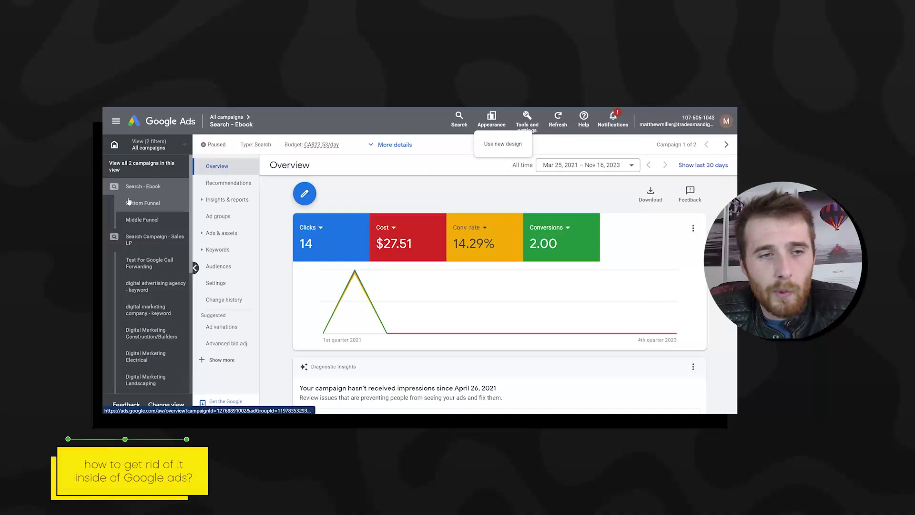
Change bidding to Conversions with a CA$40.00 target CPA, save, and reopen the target CPA amount
click(228, 286)
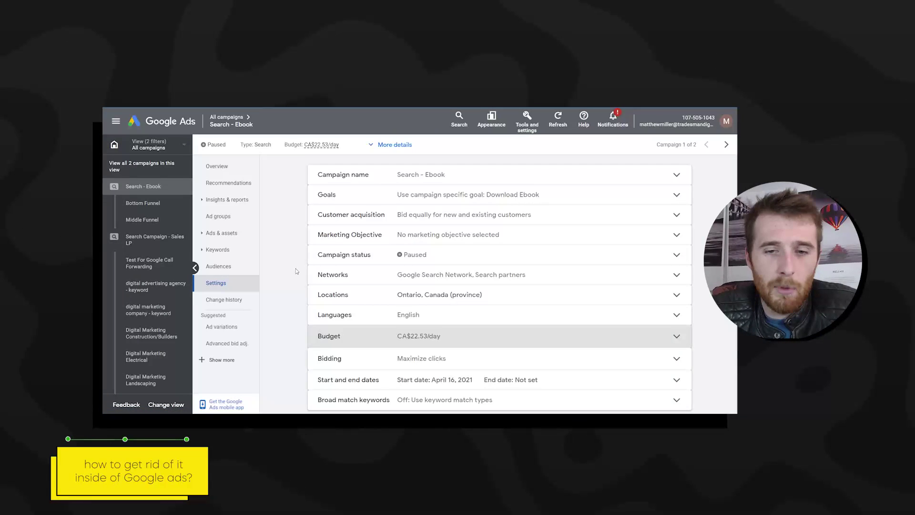
scroll(328, 310, down, 1)
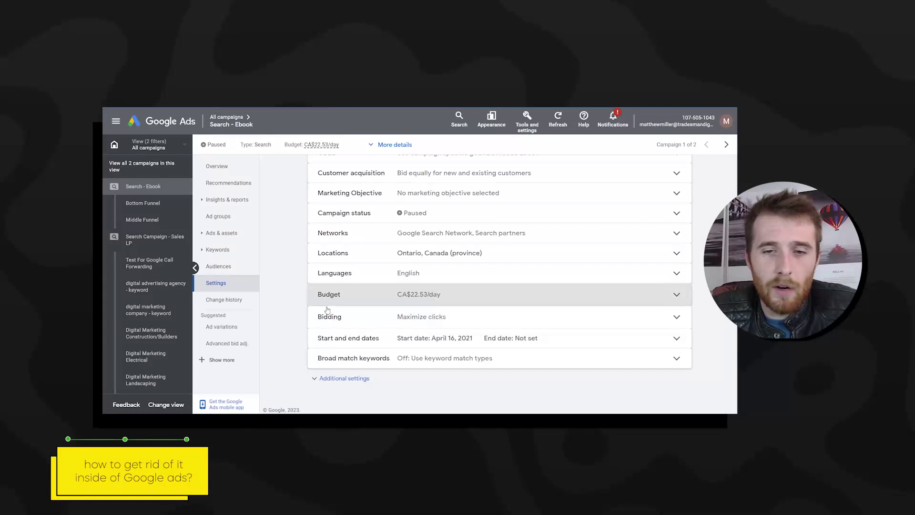
click(358, 317)
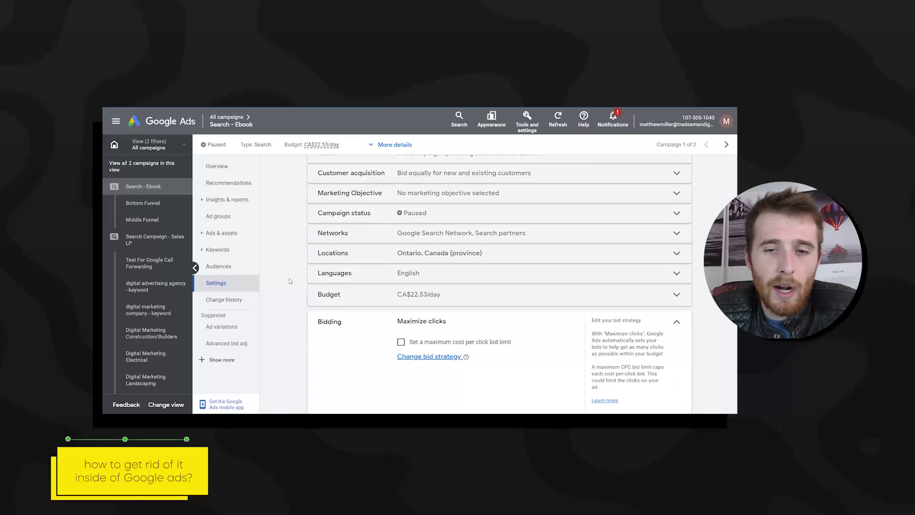
click(432, 331)
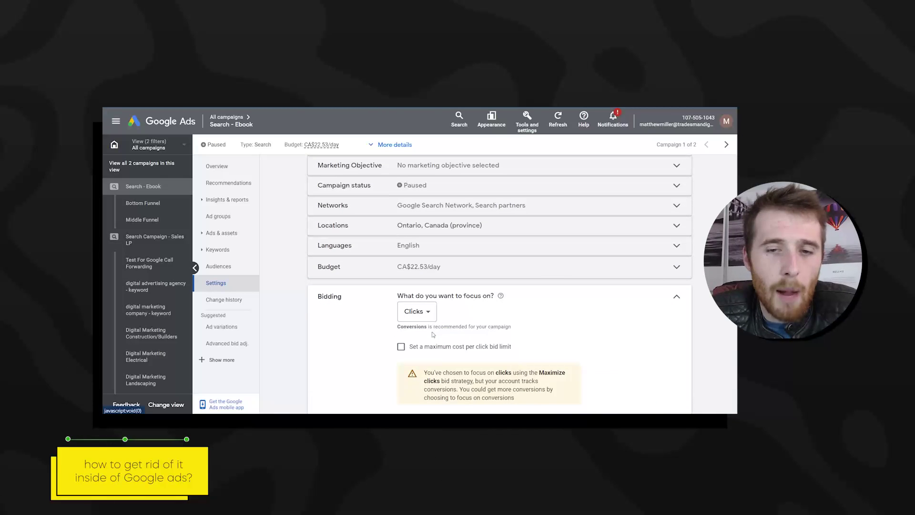
click(422, 317)
click(419, 229)
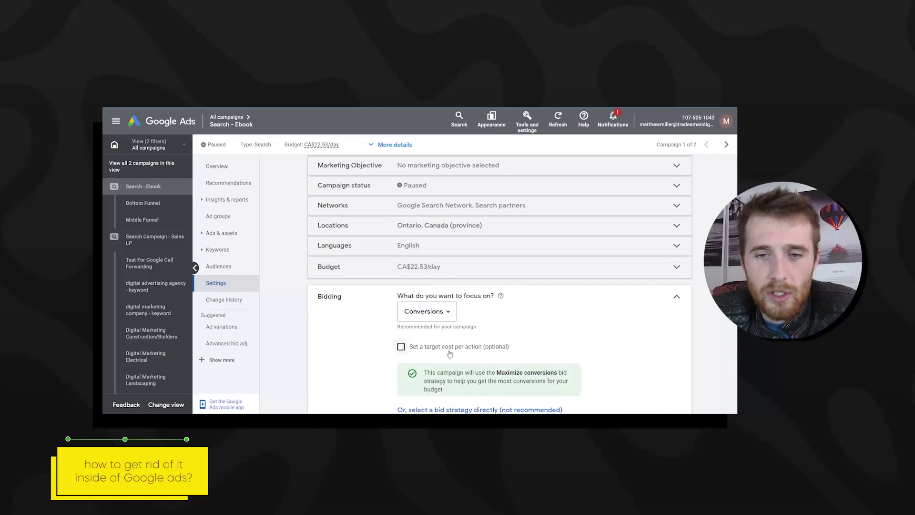
click(414, 303)
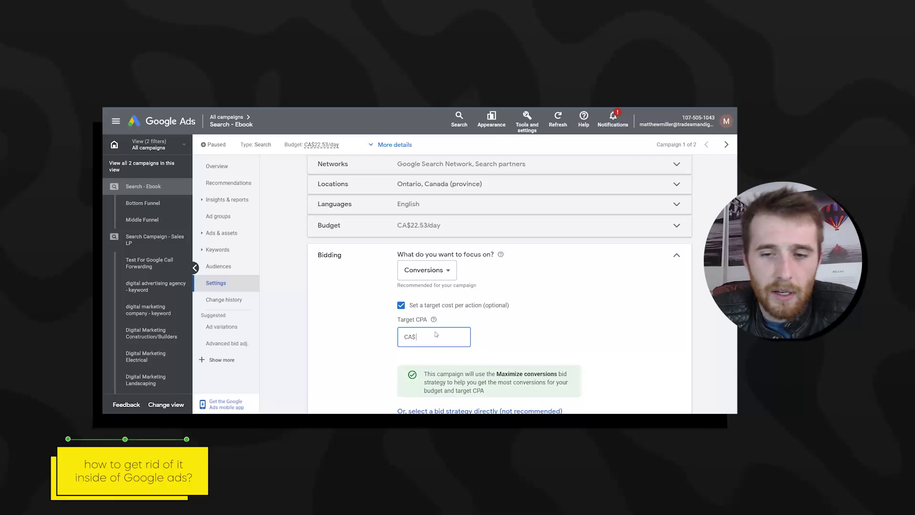
scroll(437, 334, down, 3)
click(679, 314)
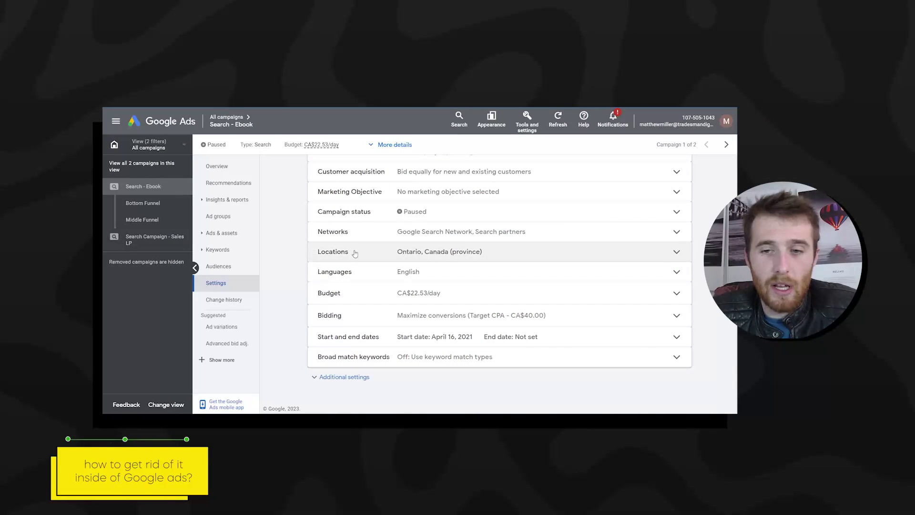
click(460, 313)
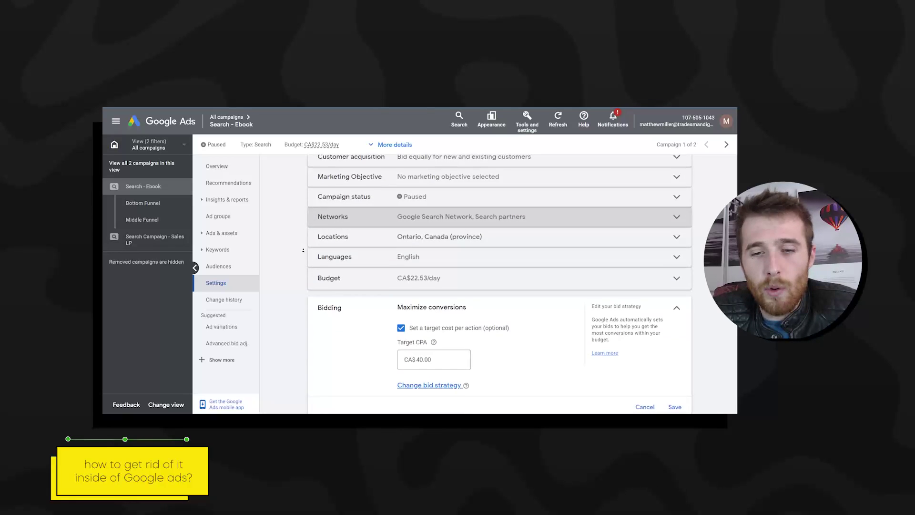
click(453, 337)
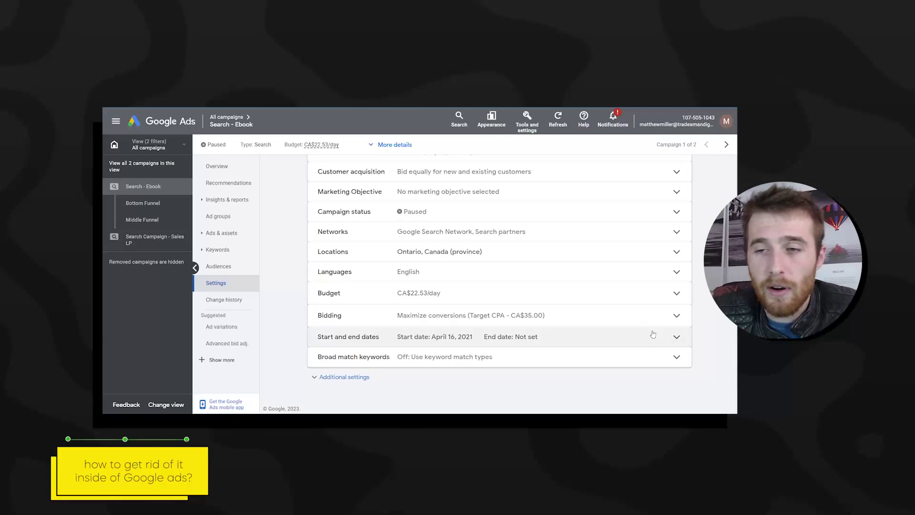
click(446, 292)
drag(446, 316, 358, 310)
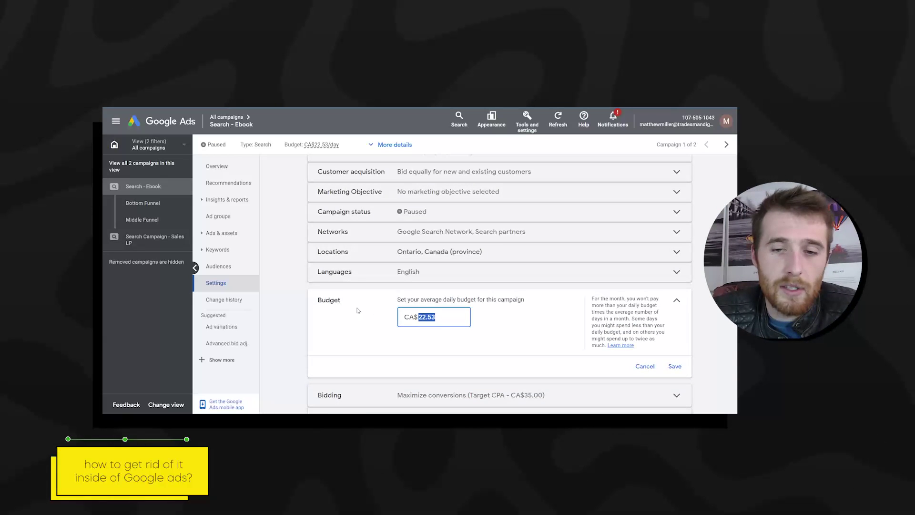
text(32)
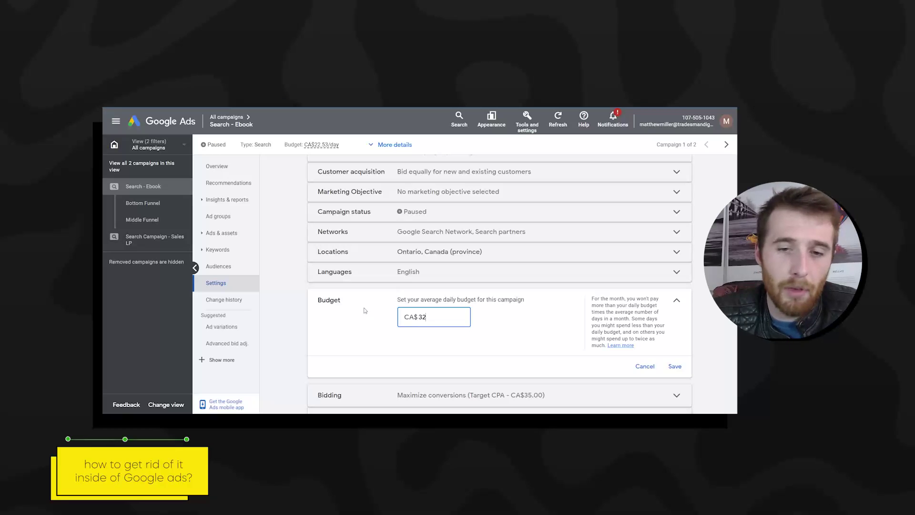
text(.23)
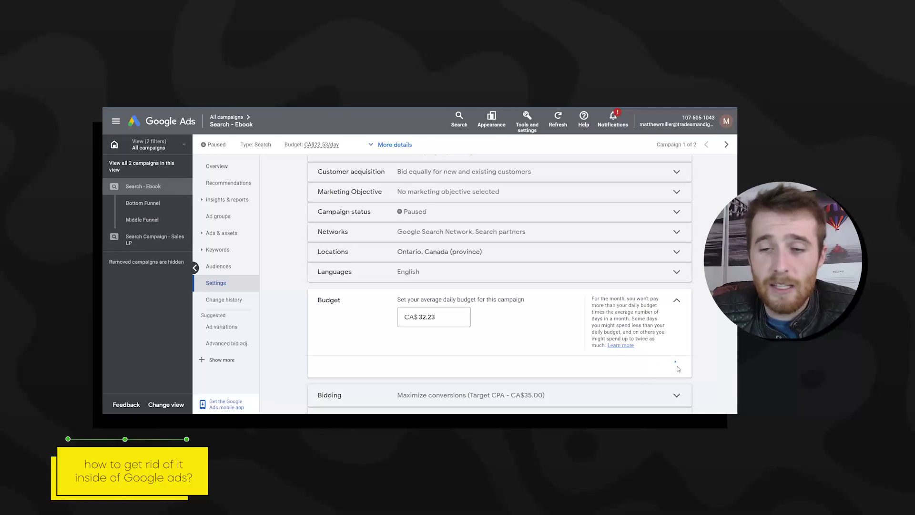
click(675, 366)
click(517, 304)
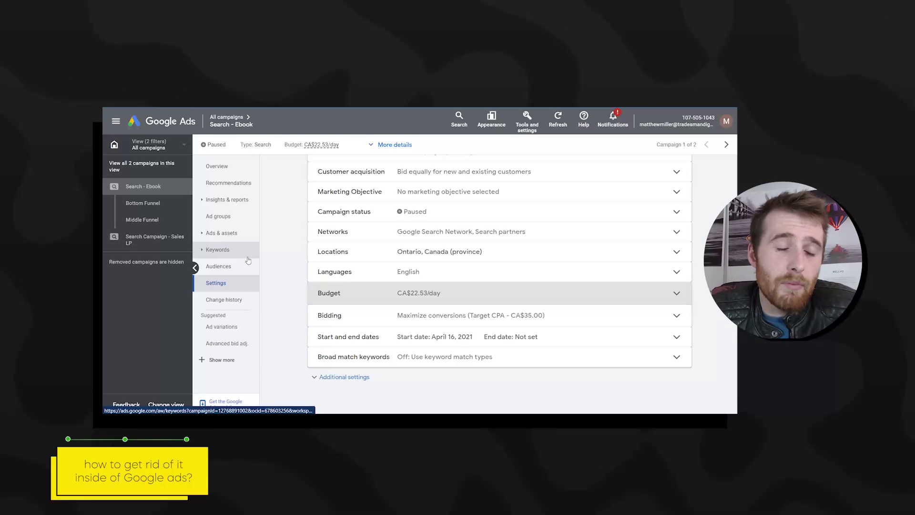
Open Keywords and review the Search - Ebook campaign's search keywords list
click(217, 250)
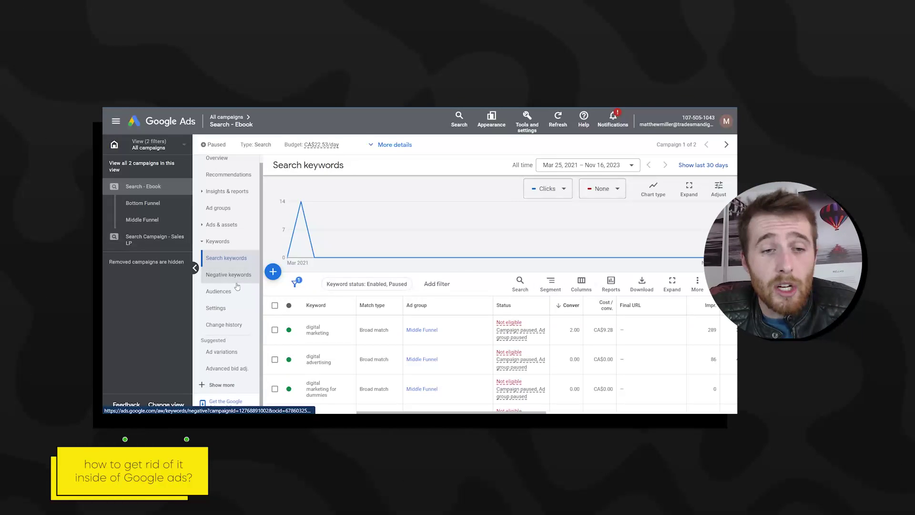
scroll(222, 293, down, 1)
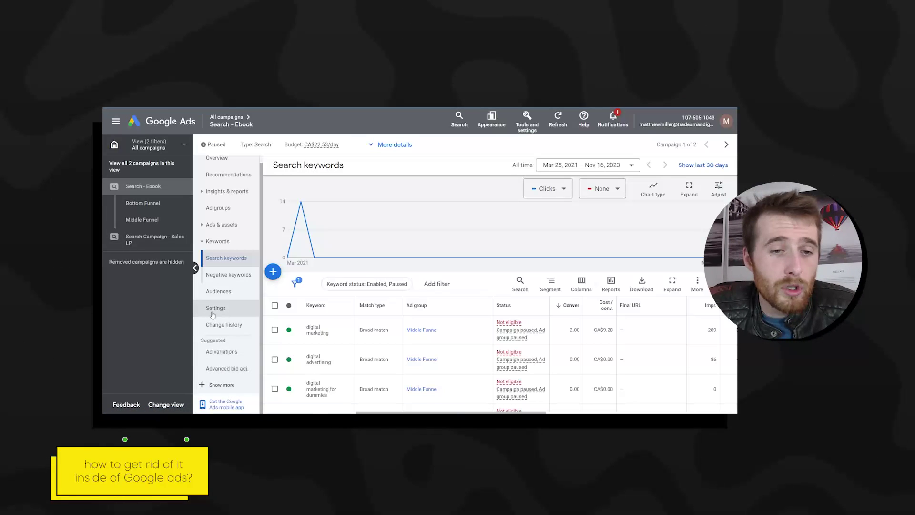
Add Hamilton, Ontario as a targeted location through advanced location search for 'hamilton'
click(216, 308)
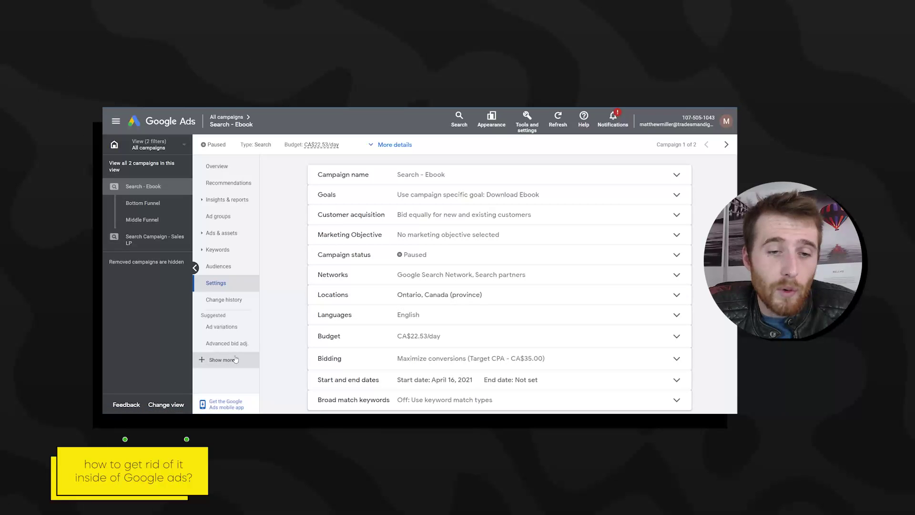
click(359, 296)
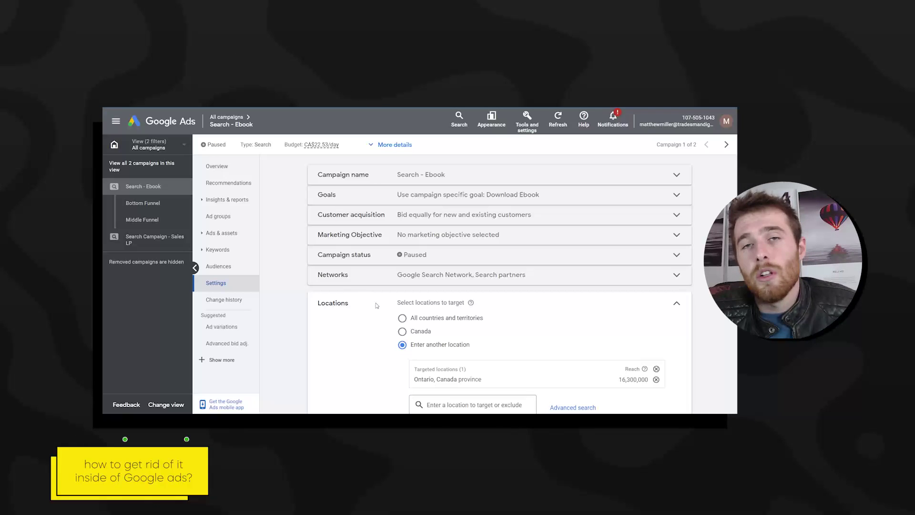
scroll(477, 334, down, 1)
click(572, 366)
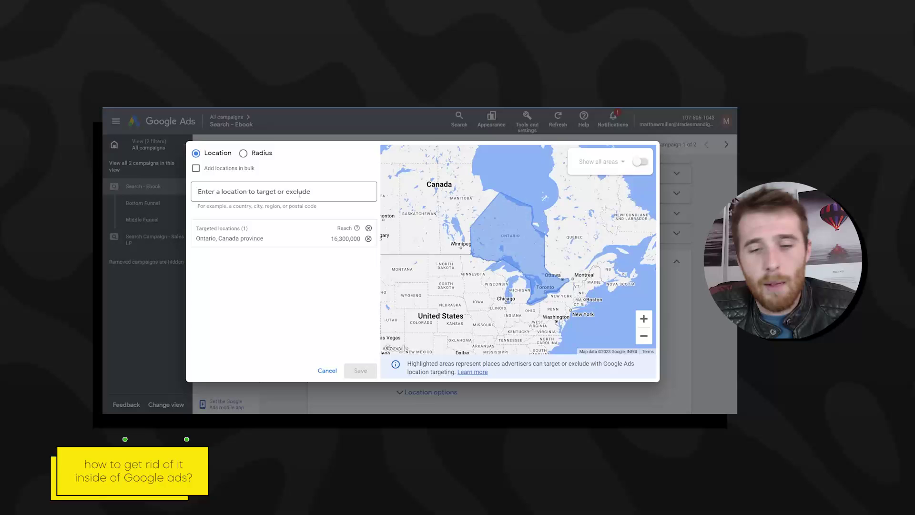
text(hamilton)
click(423, 219)
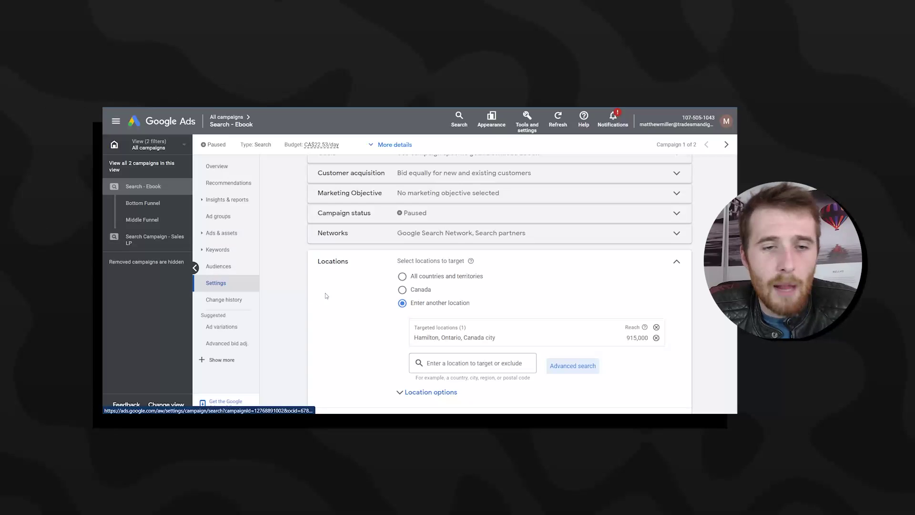
Expand the extra campaign pages in the sidebar and go to Locations
scroll(351, 305, down, 3)
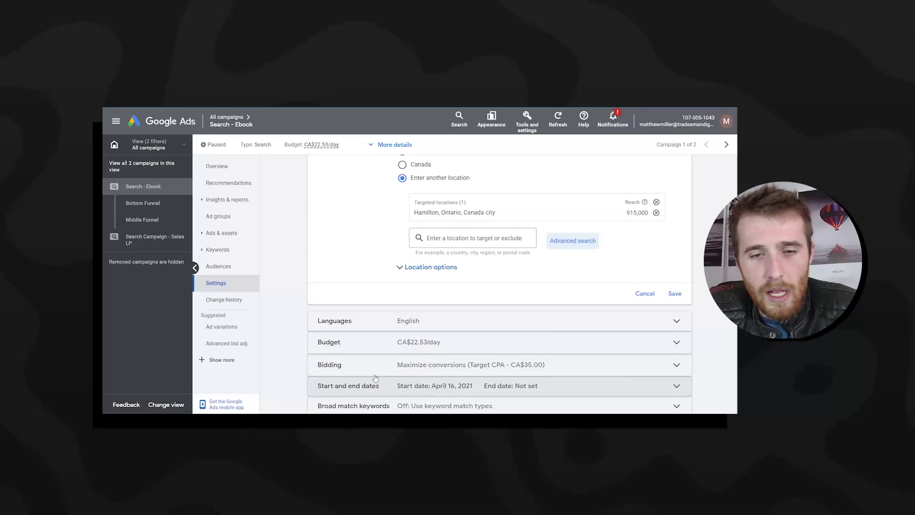
scroll(375, 378, up, 4)
click(217, 360)
scroll(227, 334, down, 1)
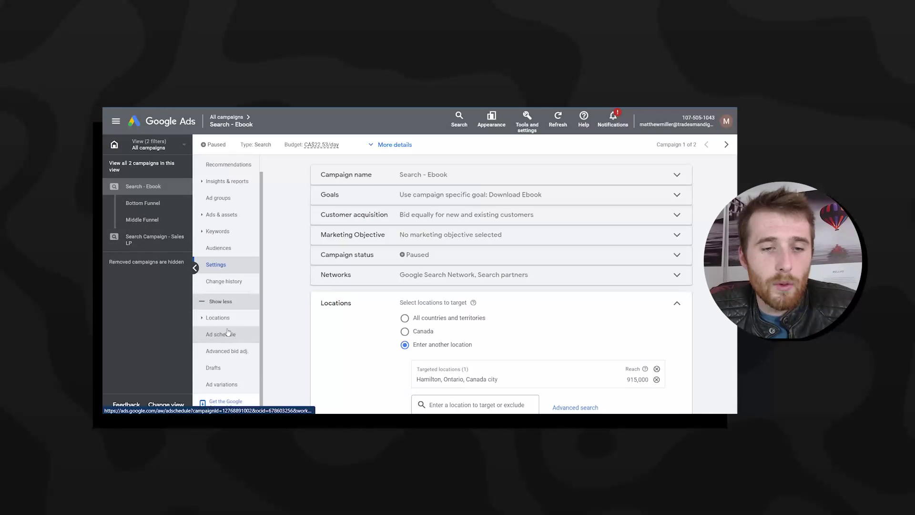
click(222, 318)
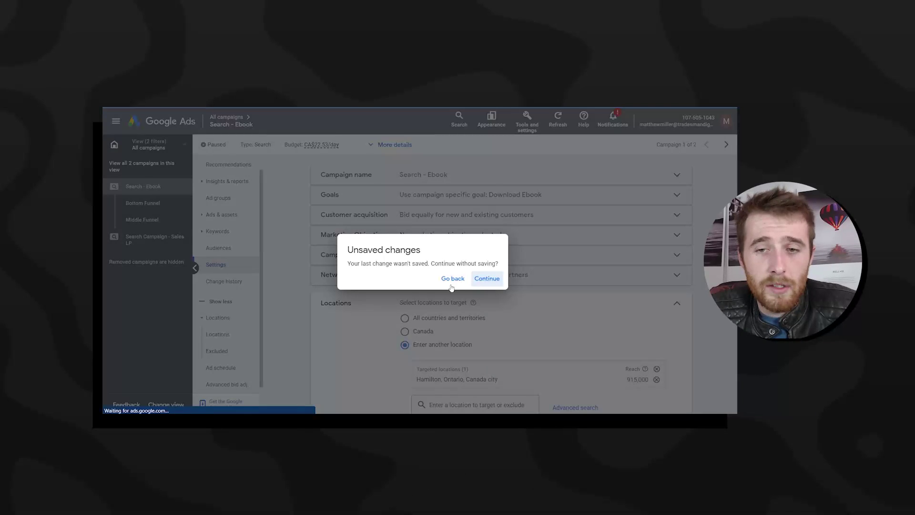
Leave the unsaved settings and start an ad schedule limited to Mondays - Fridays
click(487, 278)
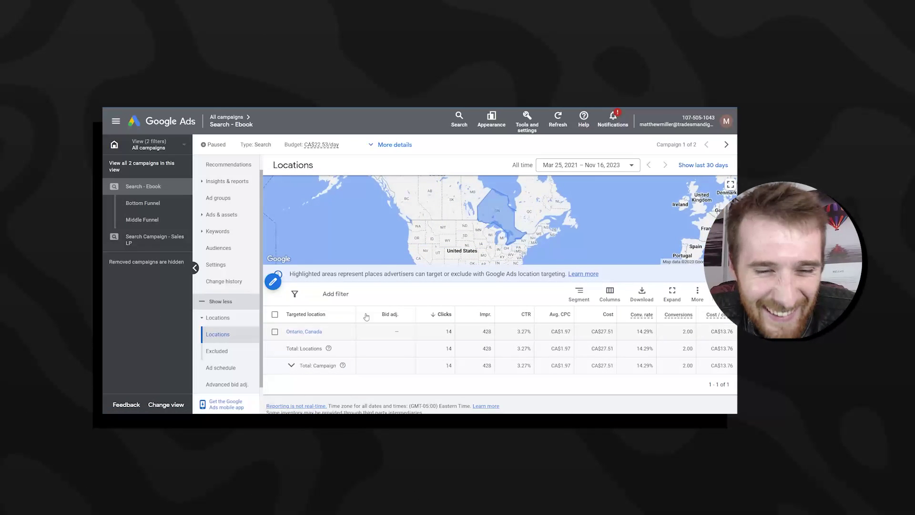
click(221, 367)
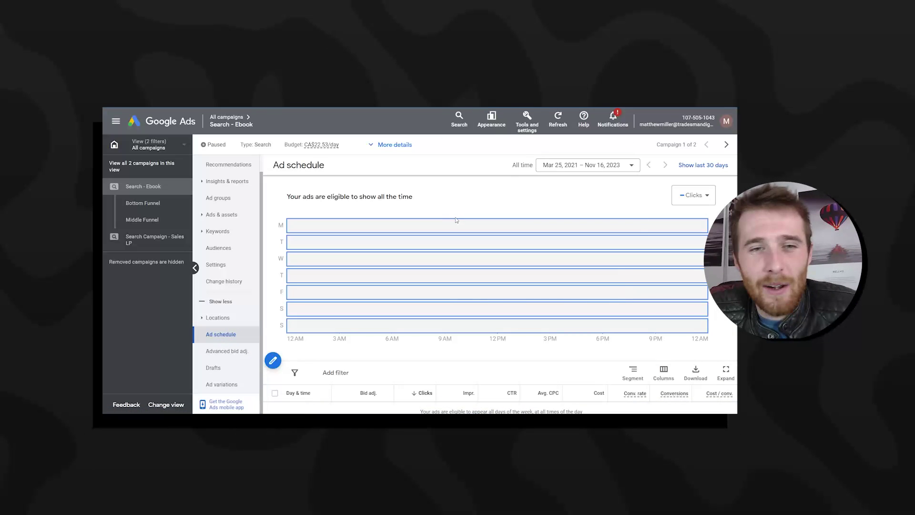
scroll(543, 258, down, 1)
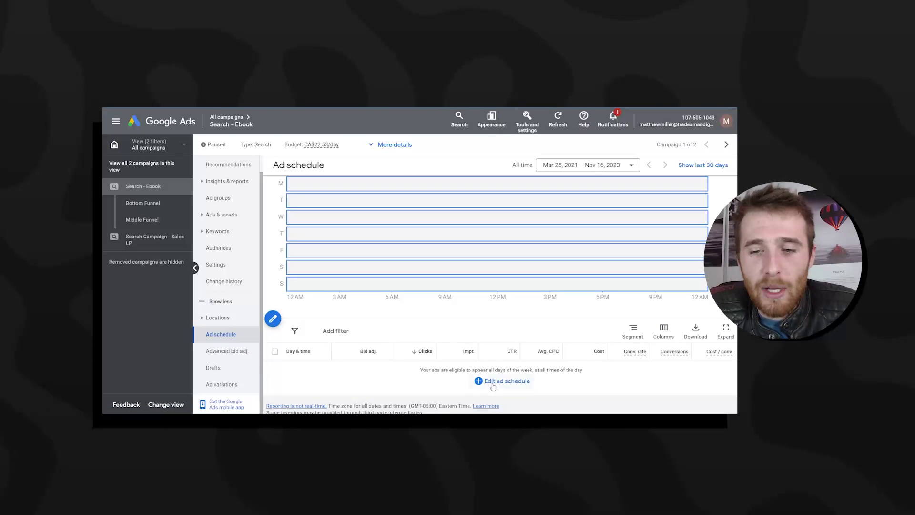
click(493, 382)
click(295, 224)
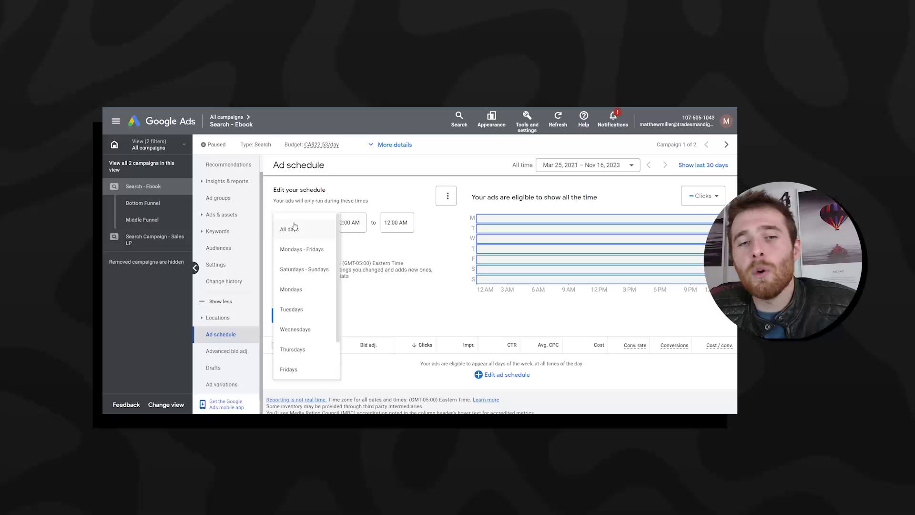
click(306, 251)
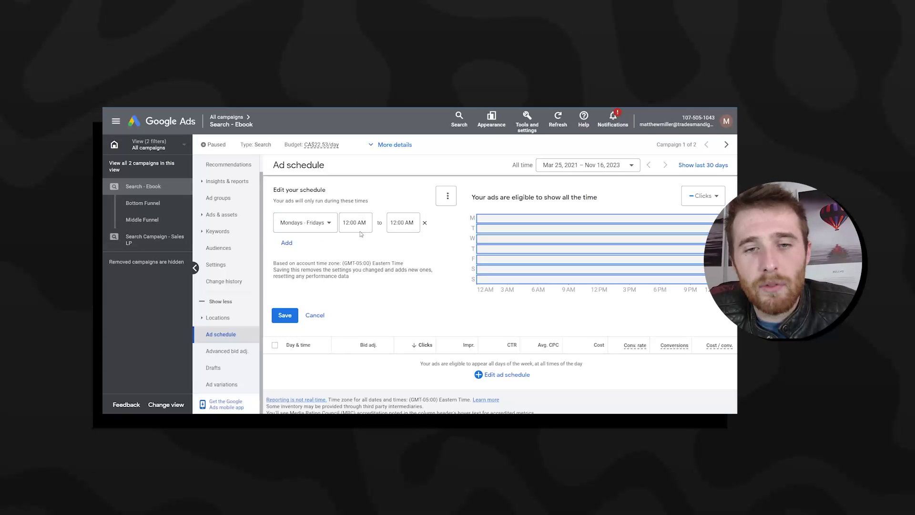
Set the schedule's hours from 7:00 AM to 9:00 PM
click(355, 222)
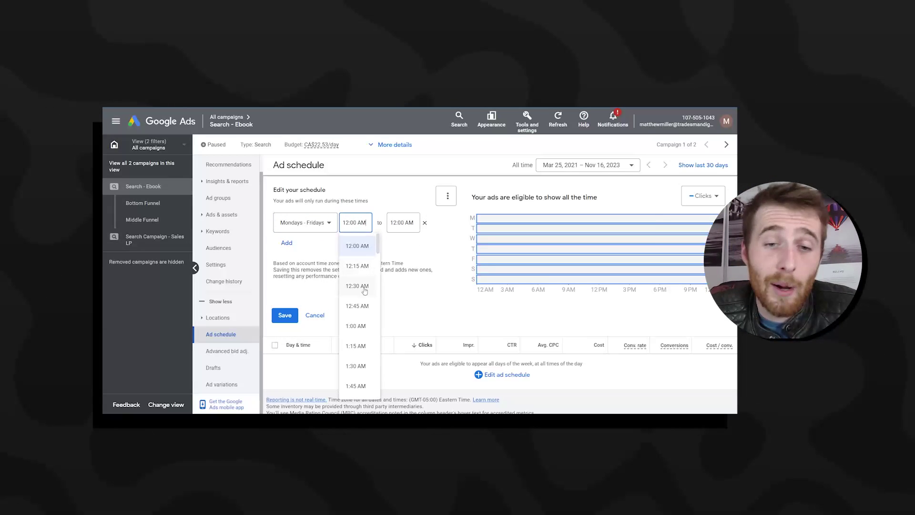
scroll(365, 295, down, 2)
scroll(364, 294, down, 3)
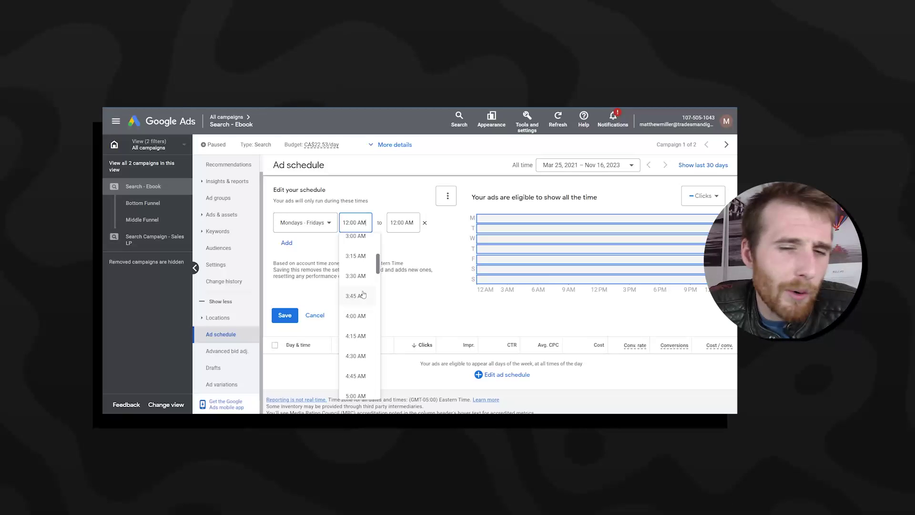
scroll(363, 294, down, 6)
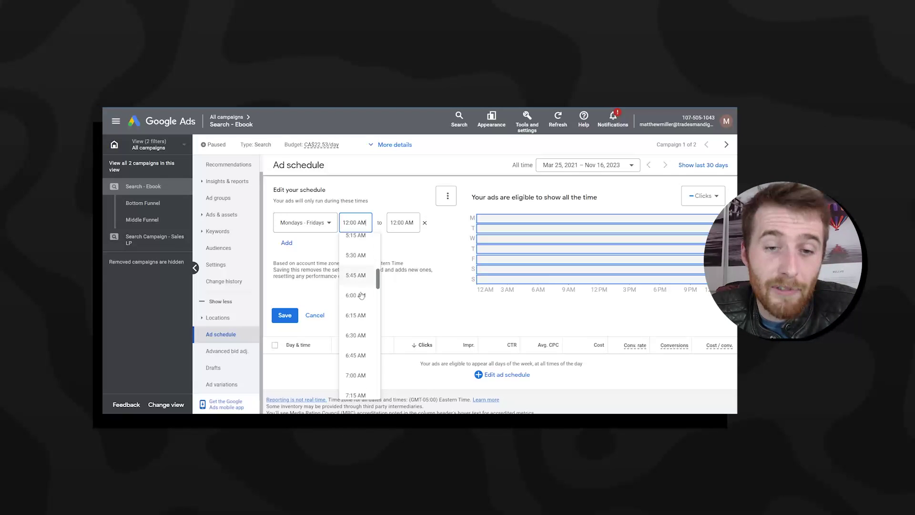
click(359, 305)
click(403, 222)
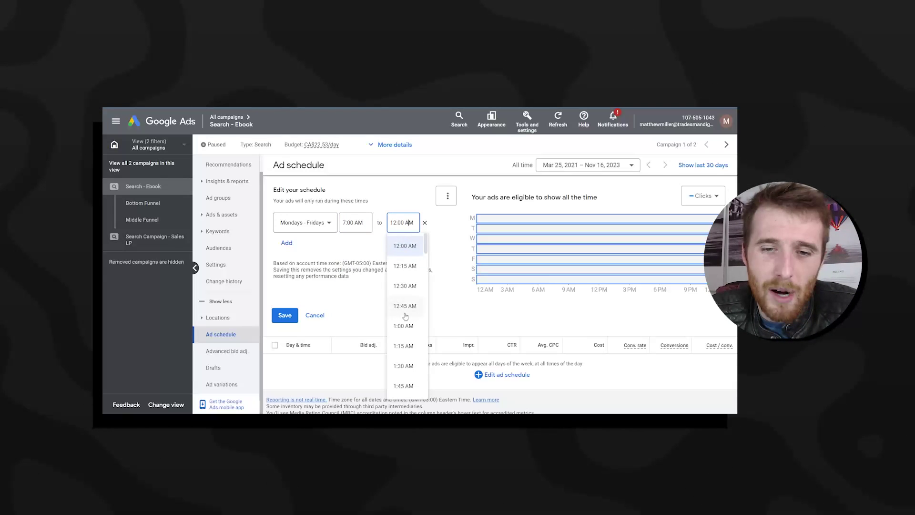
scroll(406, 318, down, 5)
scroll(406, 319, down, 20)
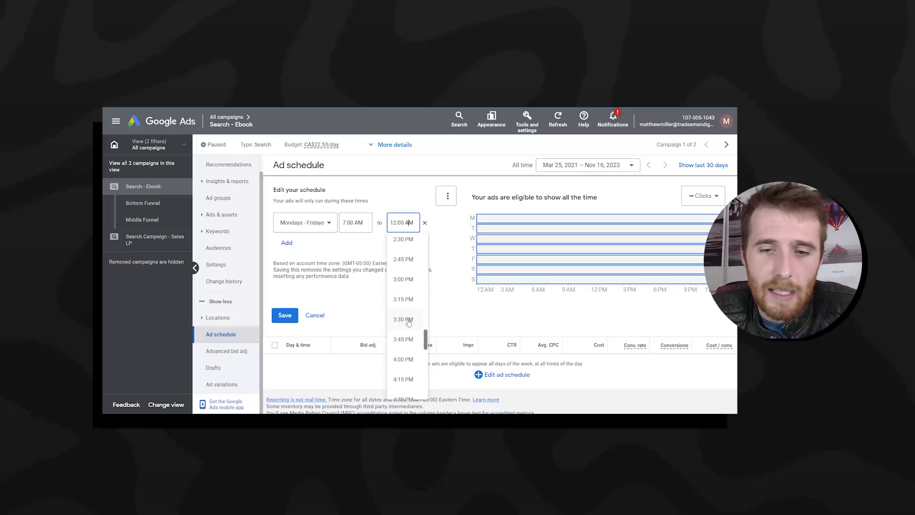
scroll(409, 324, down, 5)
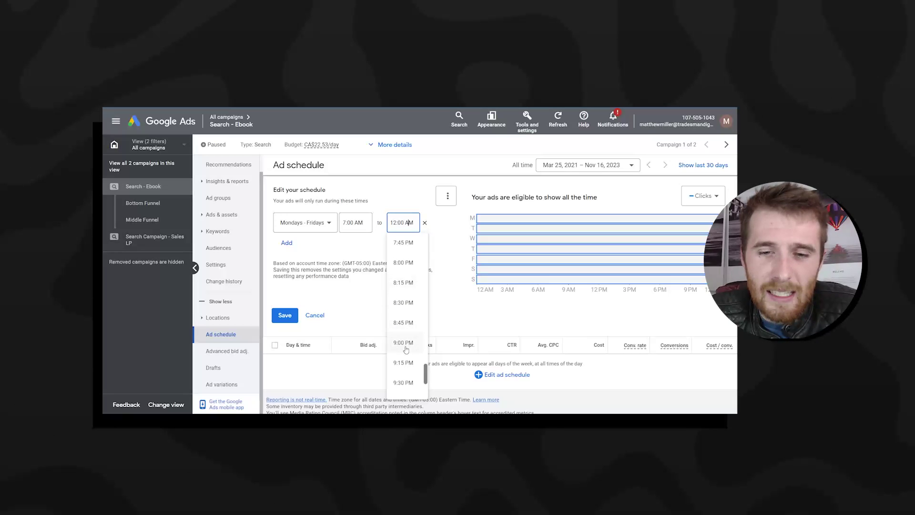
click(407, 345)
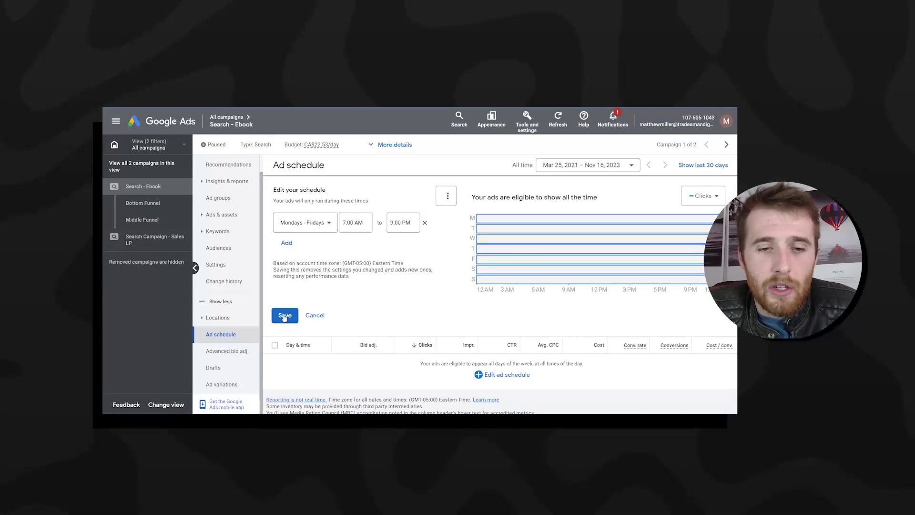
click(313, 315)
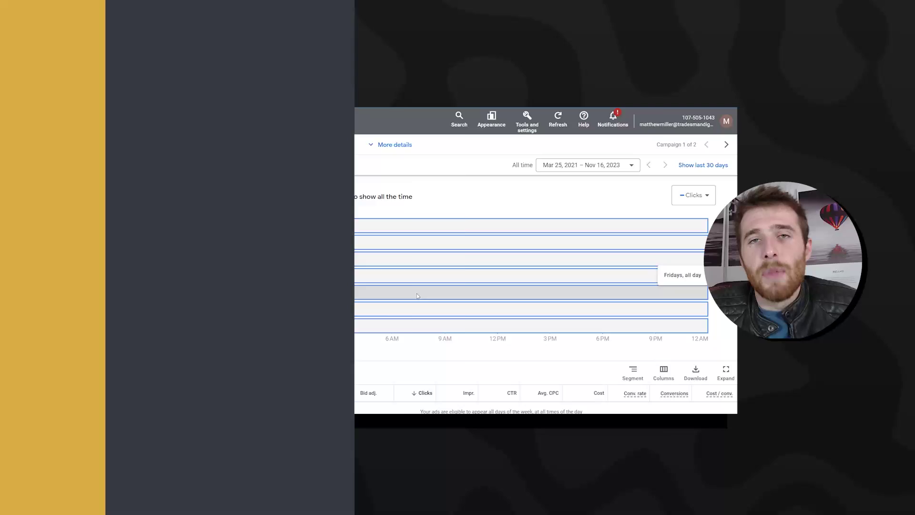